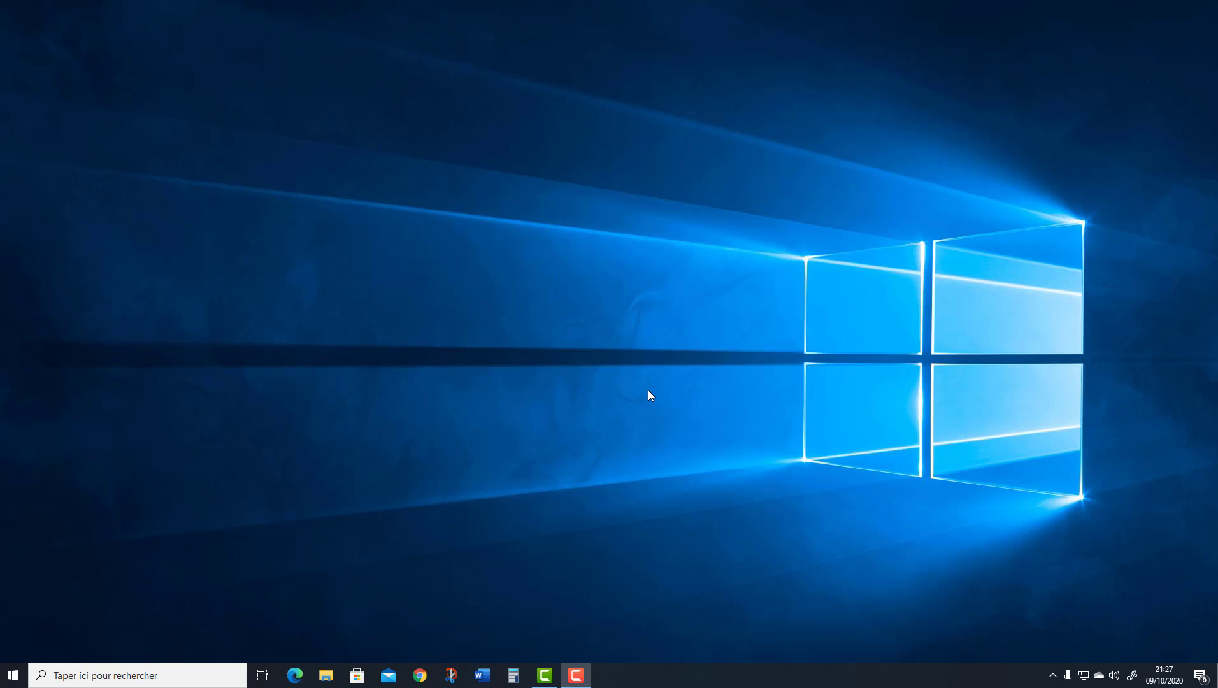
Open the Control Panel's list of installed programs for uninstalling a program
click(101, 675)
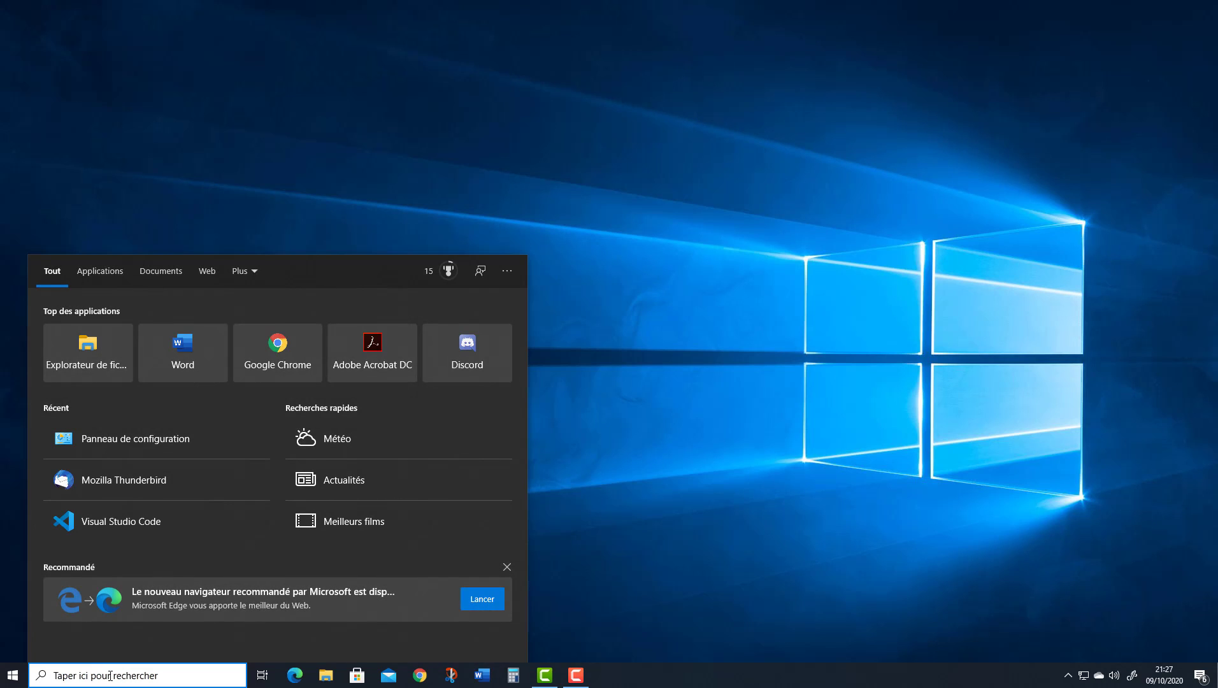
text(pa)
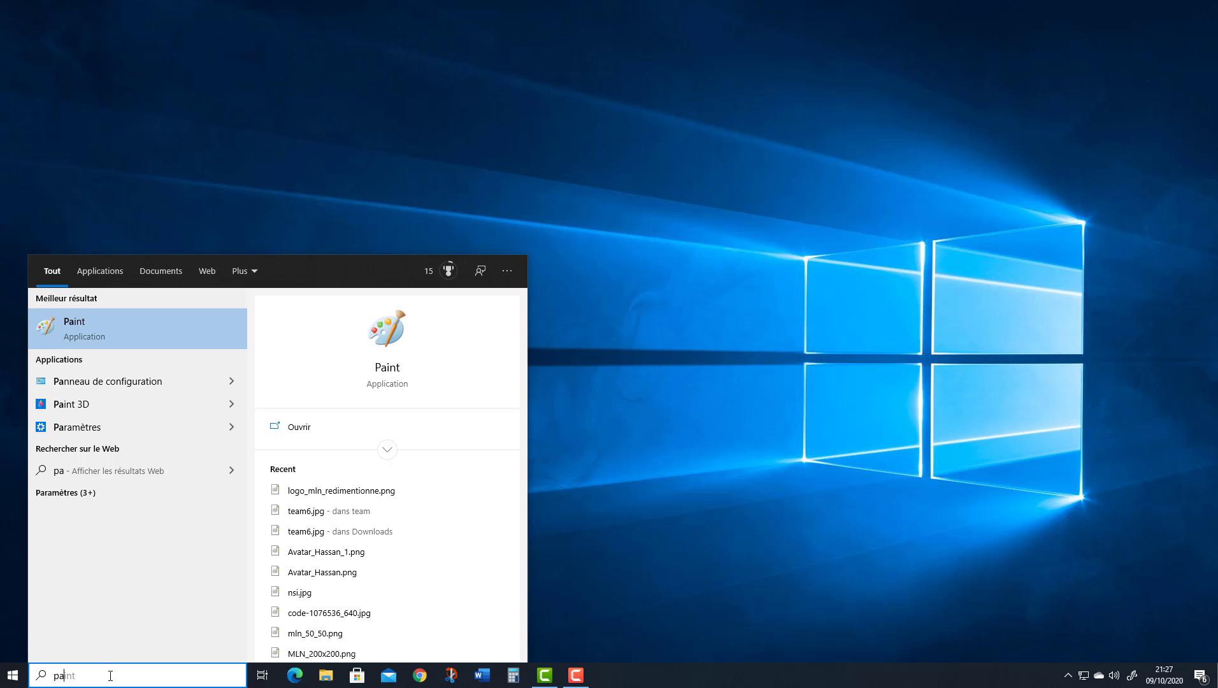
text(nn)
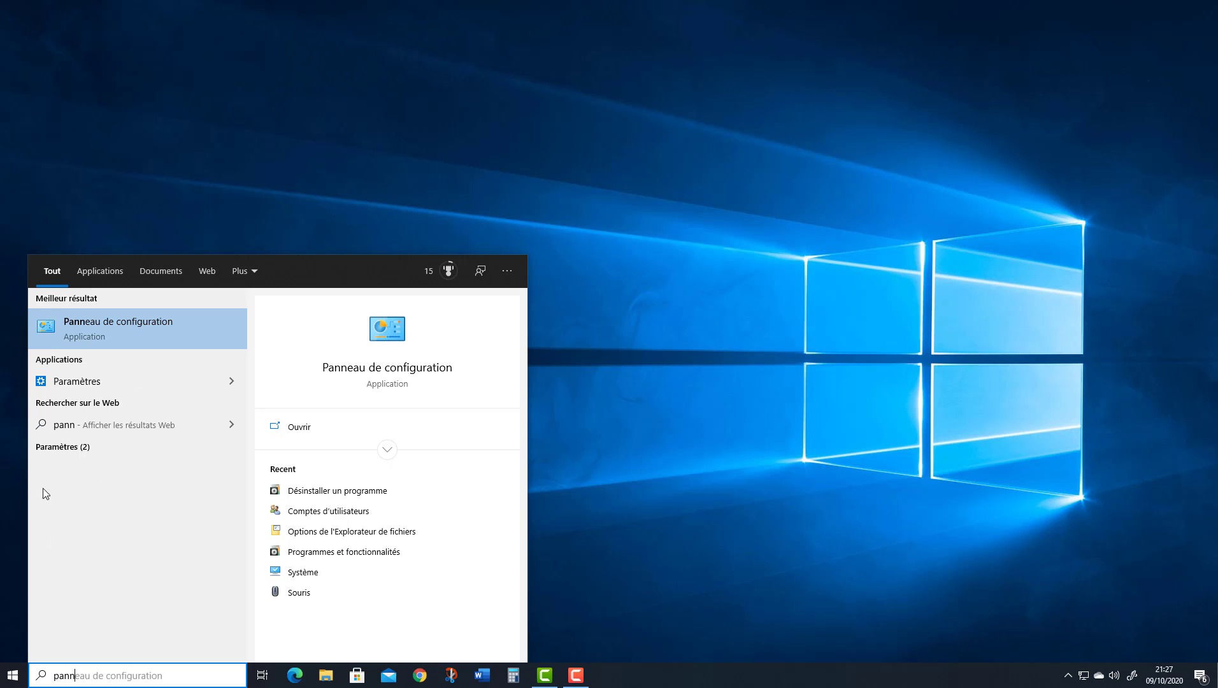
click(117, 329)
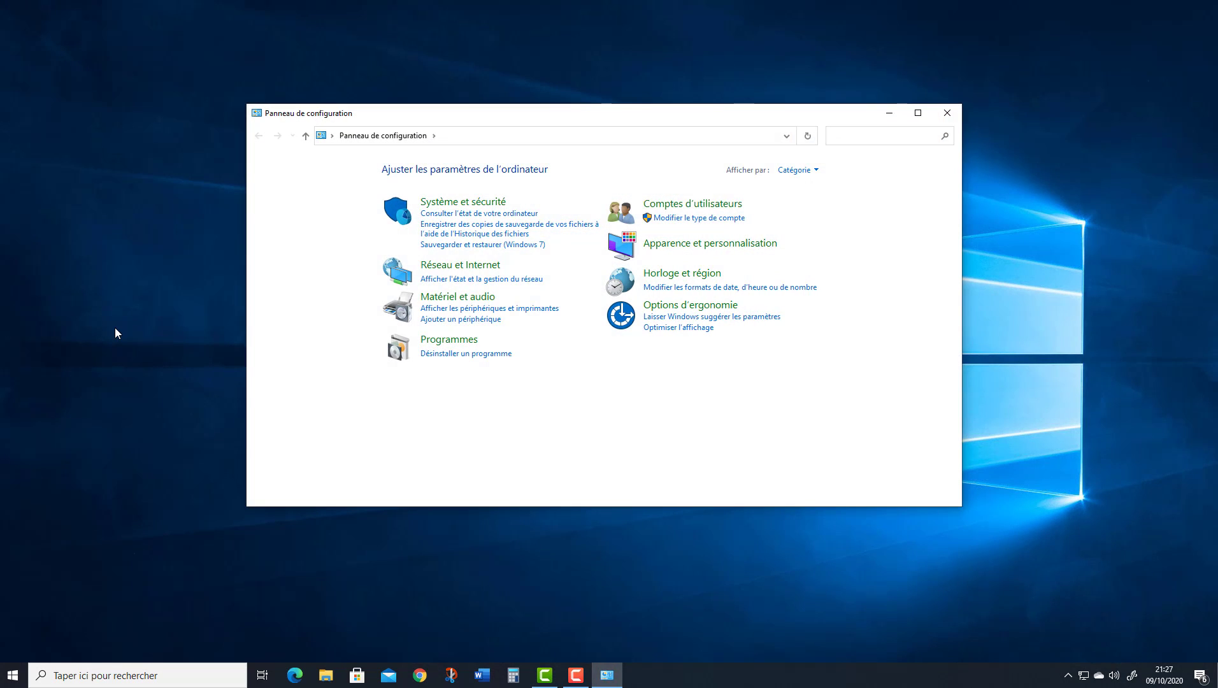
click(444, 355)
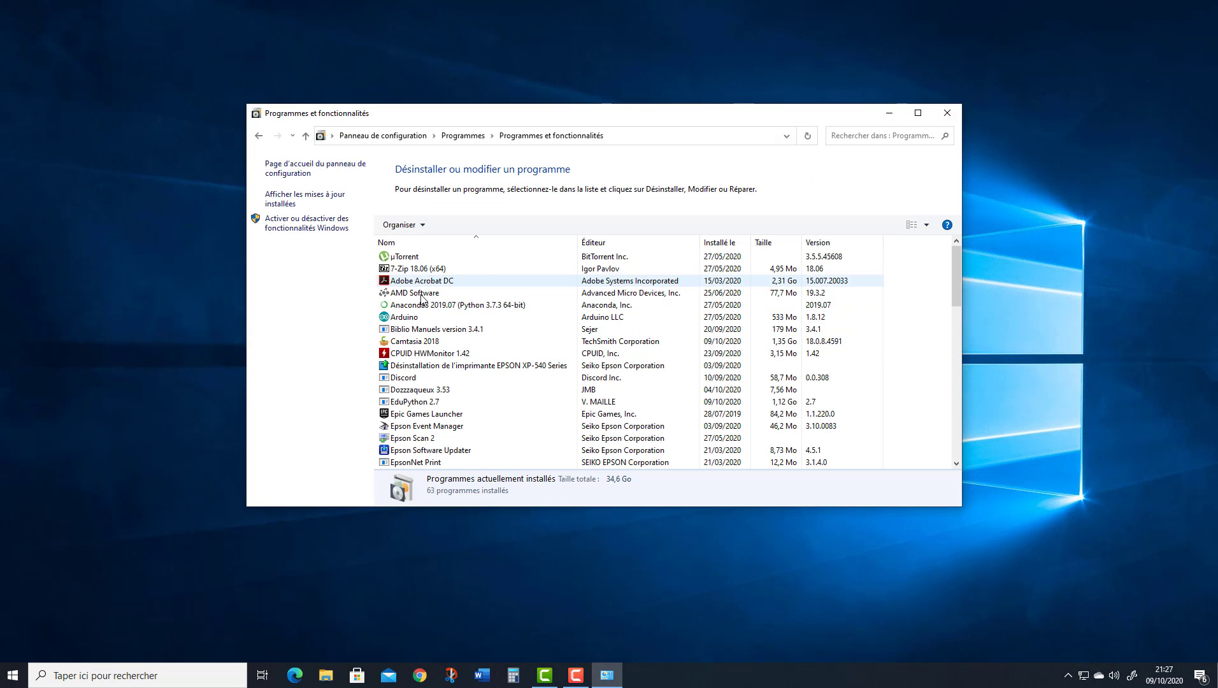
Uninstall EduPython 2.7 with all its components and minimize the installed programs window
scroll(422, 299, down, 2)
scroll(423, 299, down, 1)
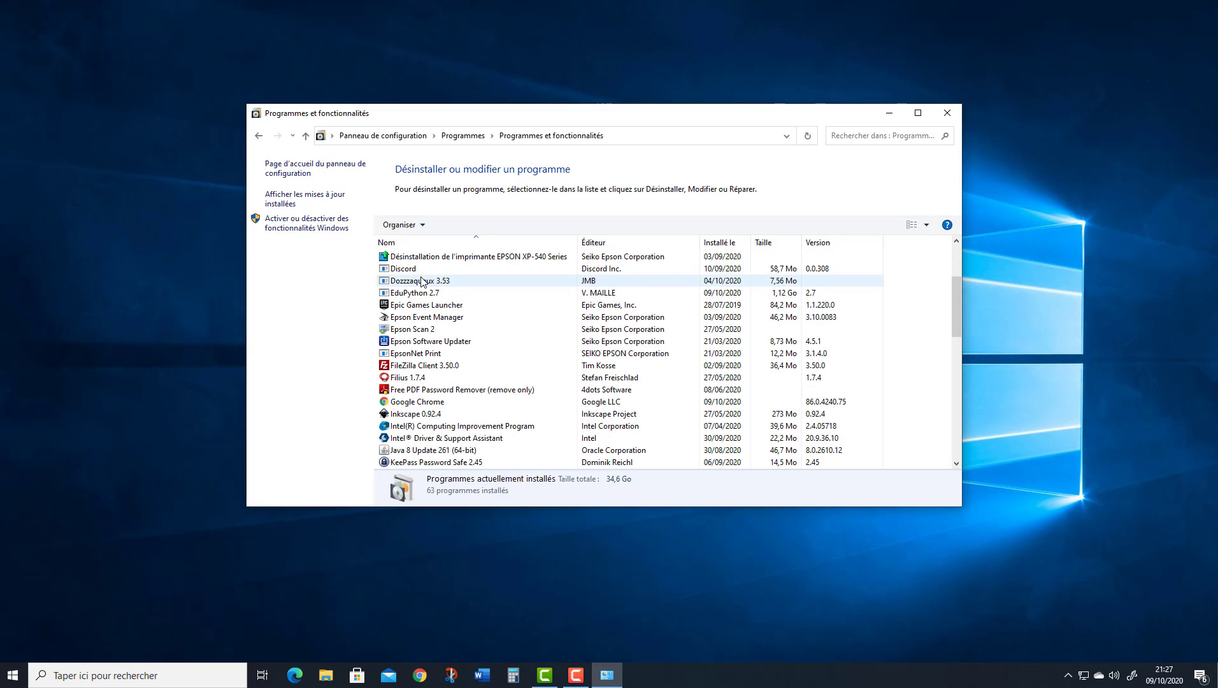
click(422, 294)
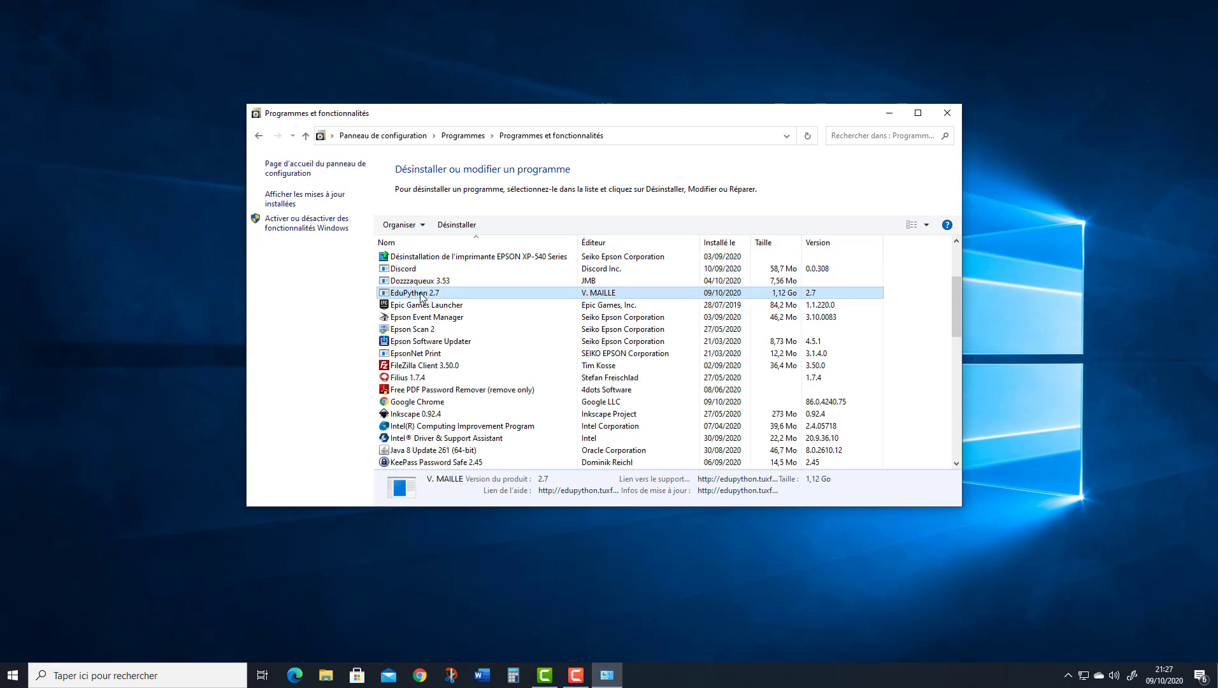
right_click(421, 295)
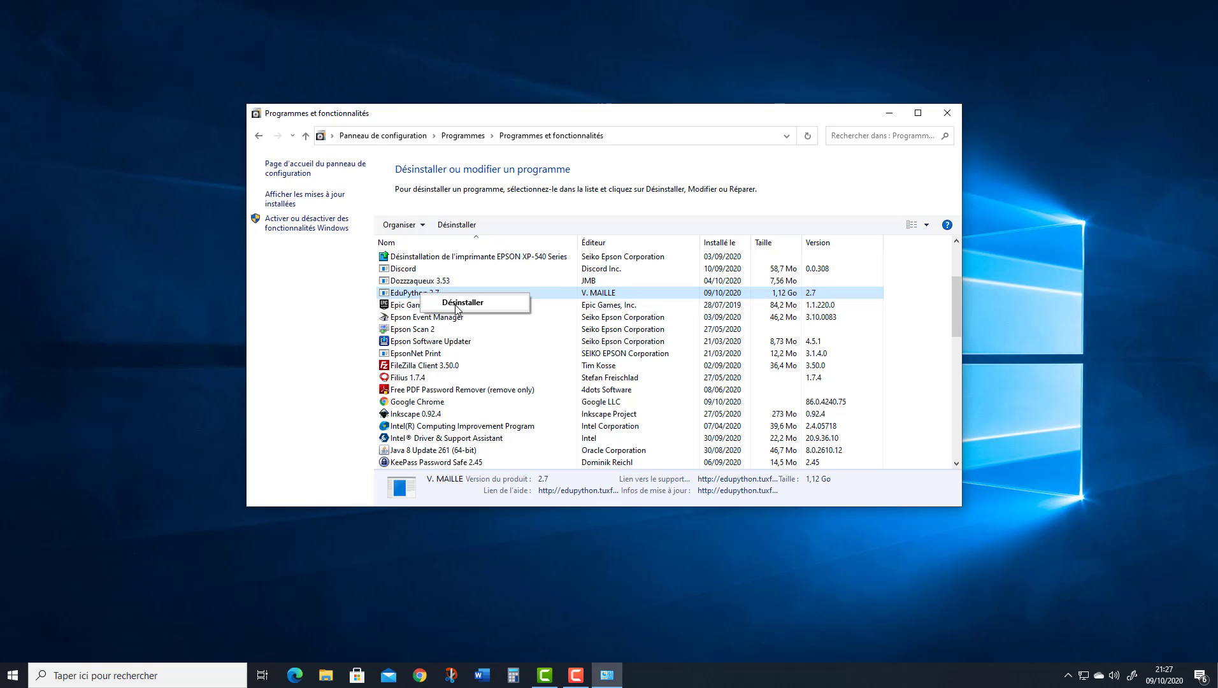
click(456, 305)
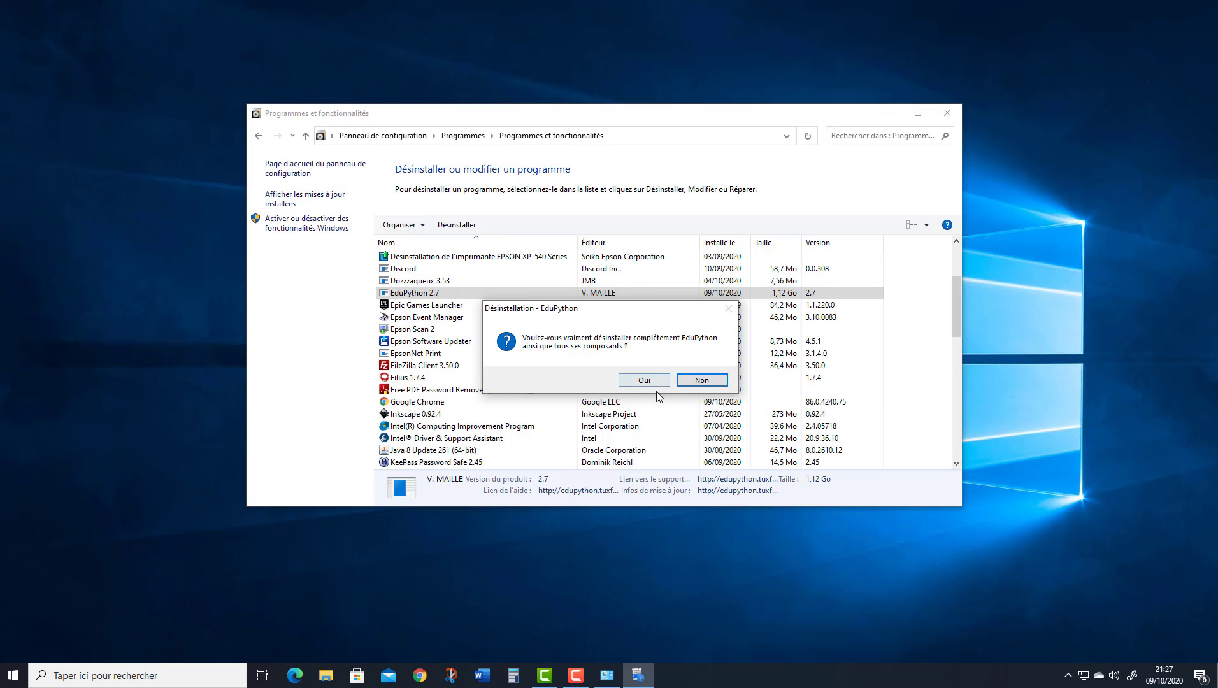
click(643, 381)
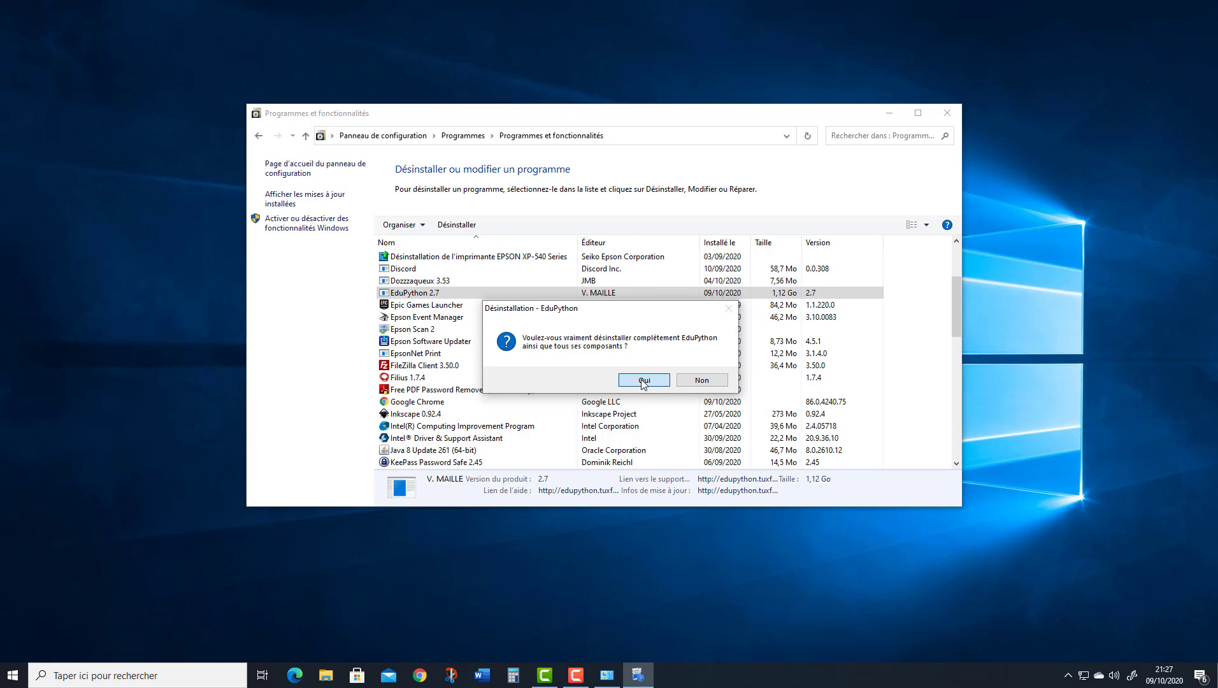
click(887, 115)
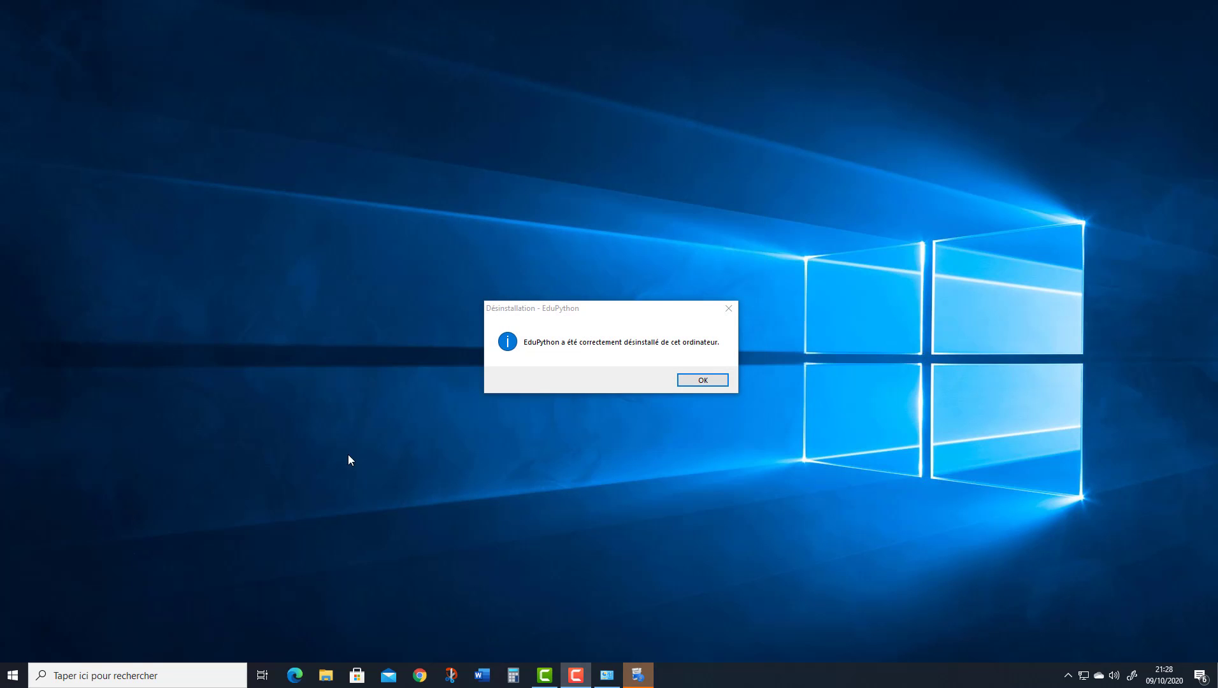
click(705, 380)
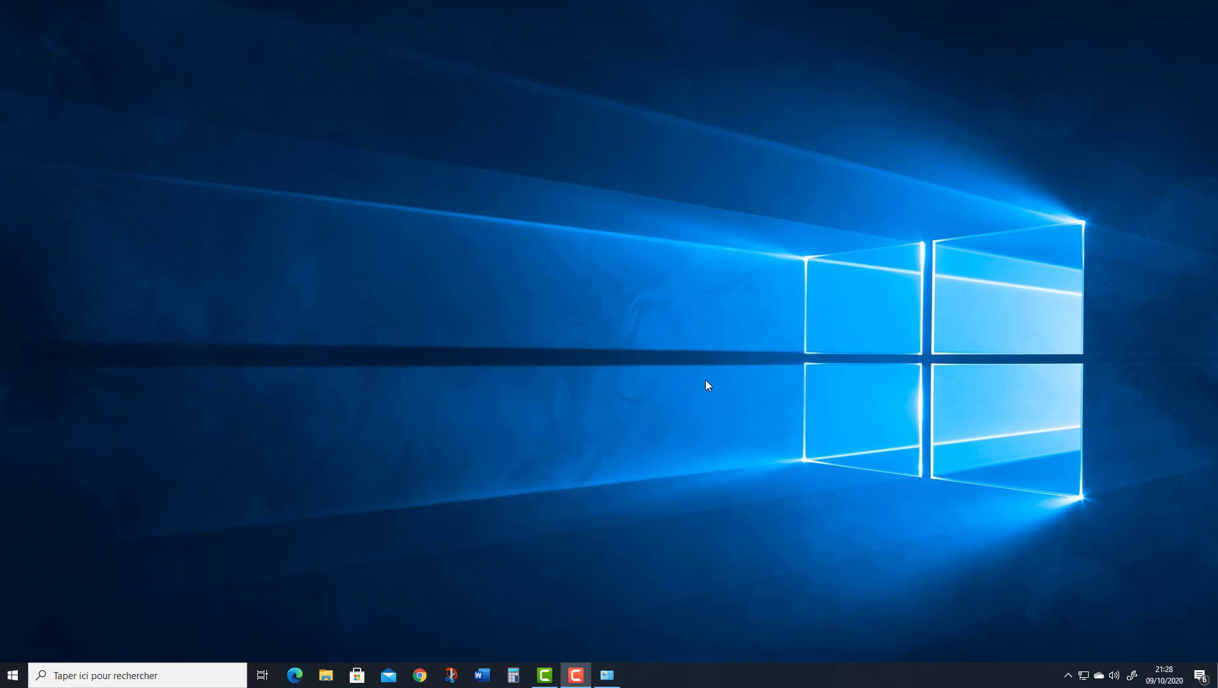
In Google Chrome, search for "edupython 3.0" and open the download section of the EduPython website
click(419, 675)
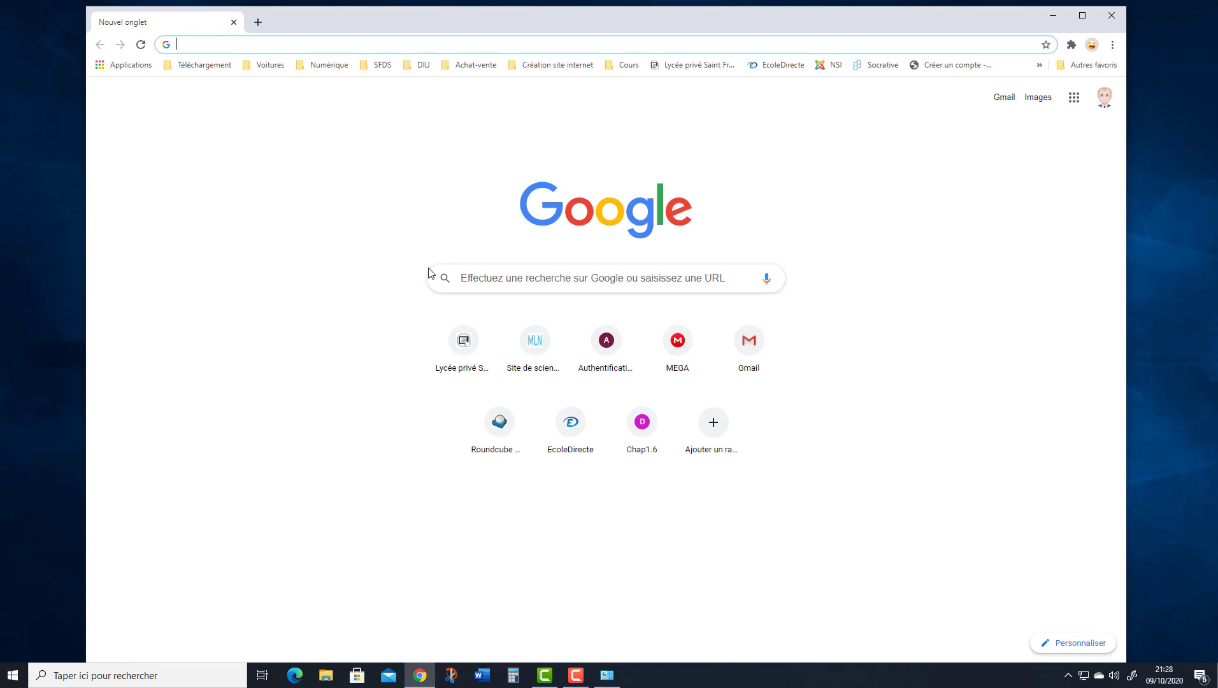
click(468, 277)
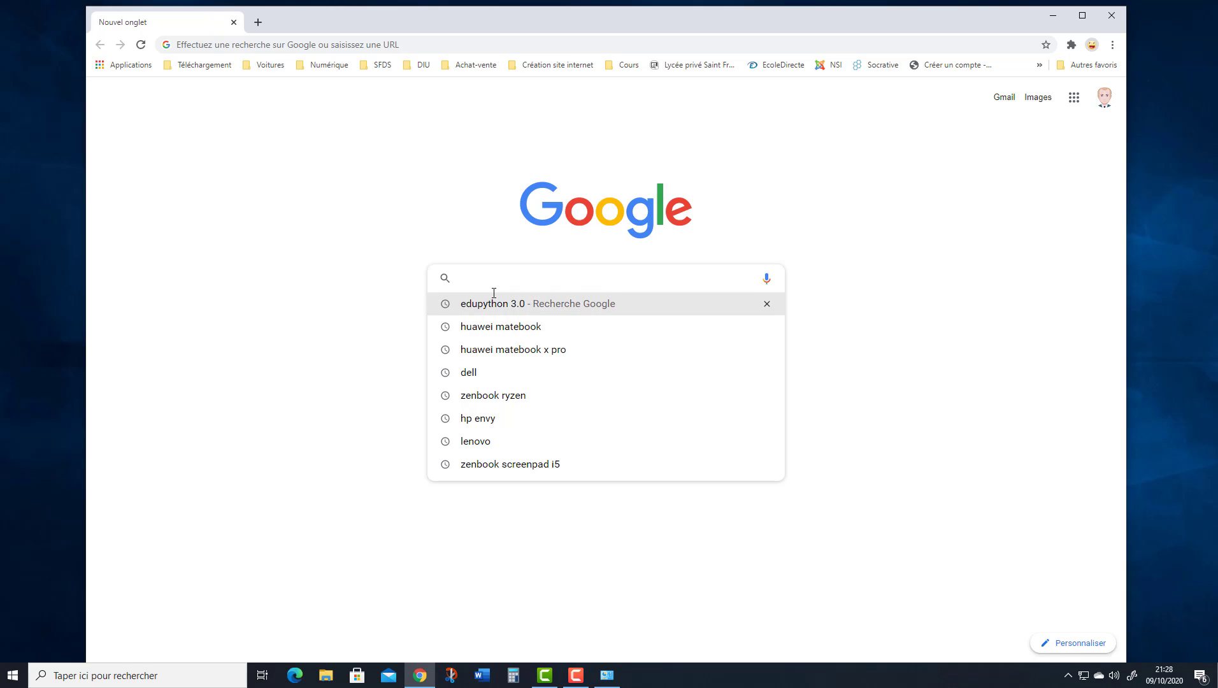
click(482, 303)
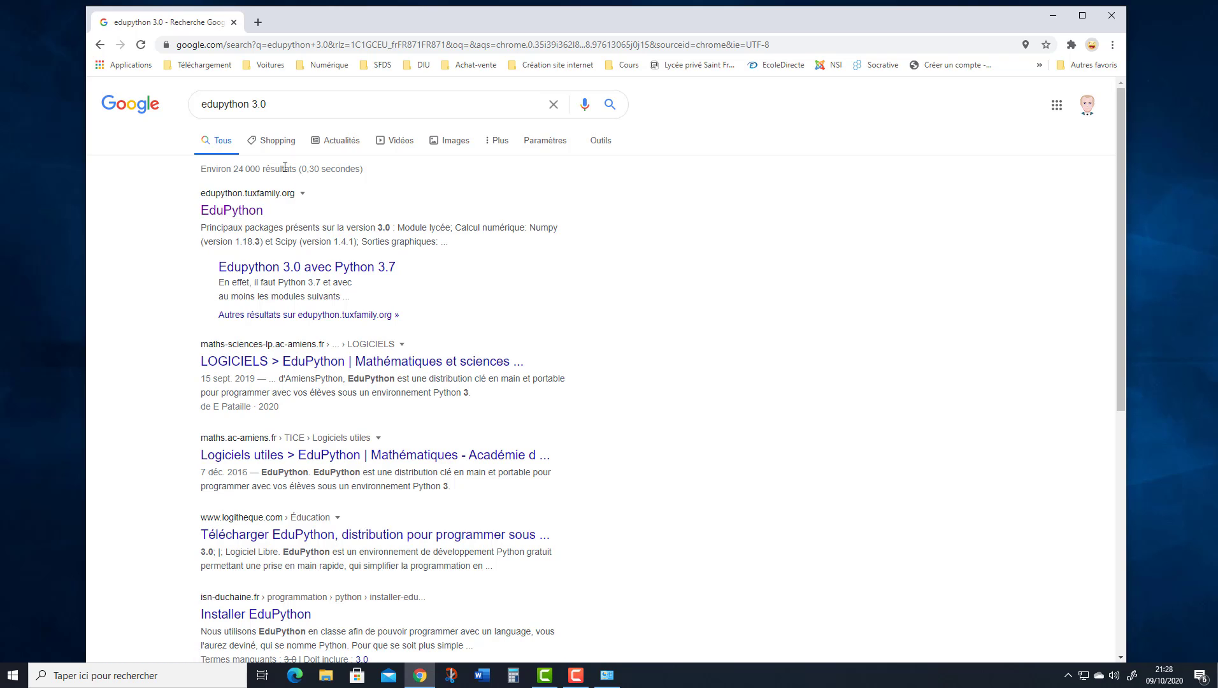
click(223, 215)
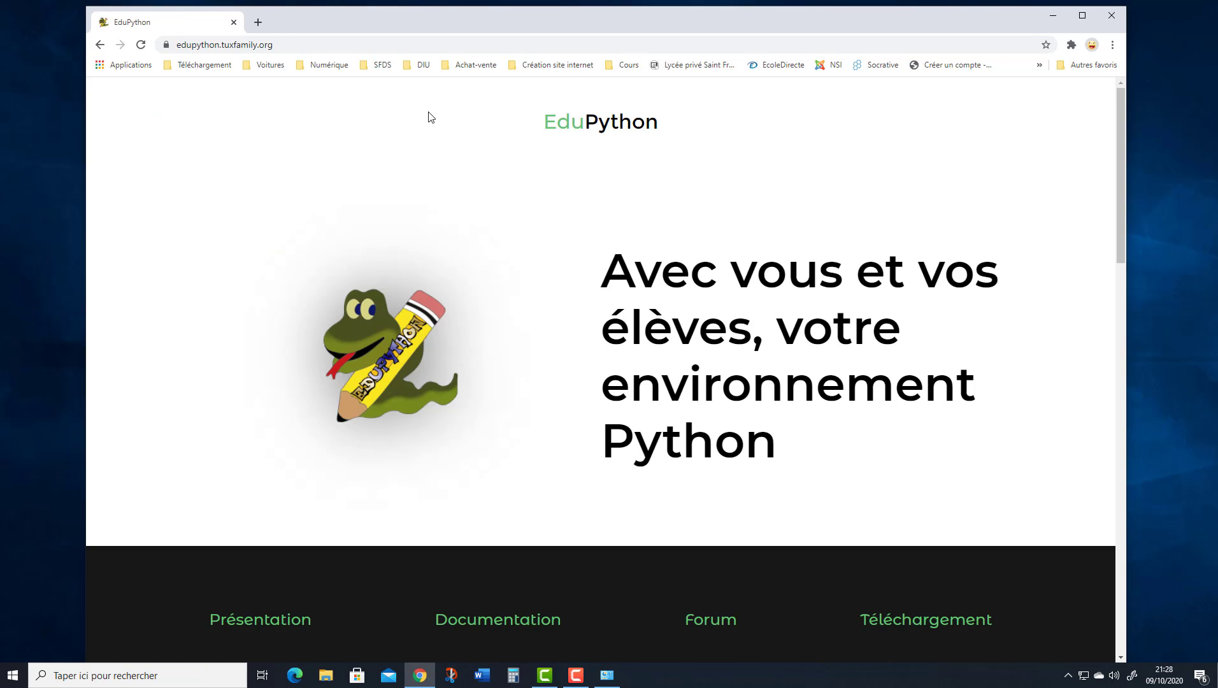
click(927, 627)
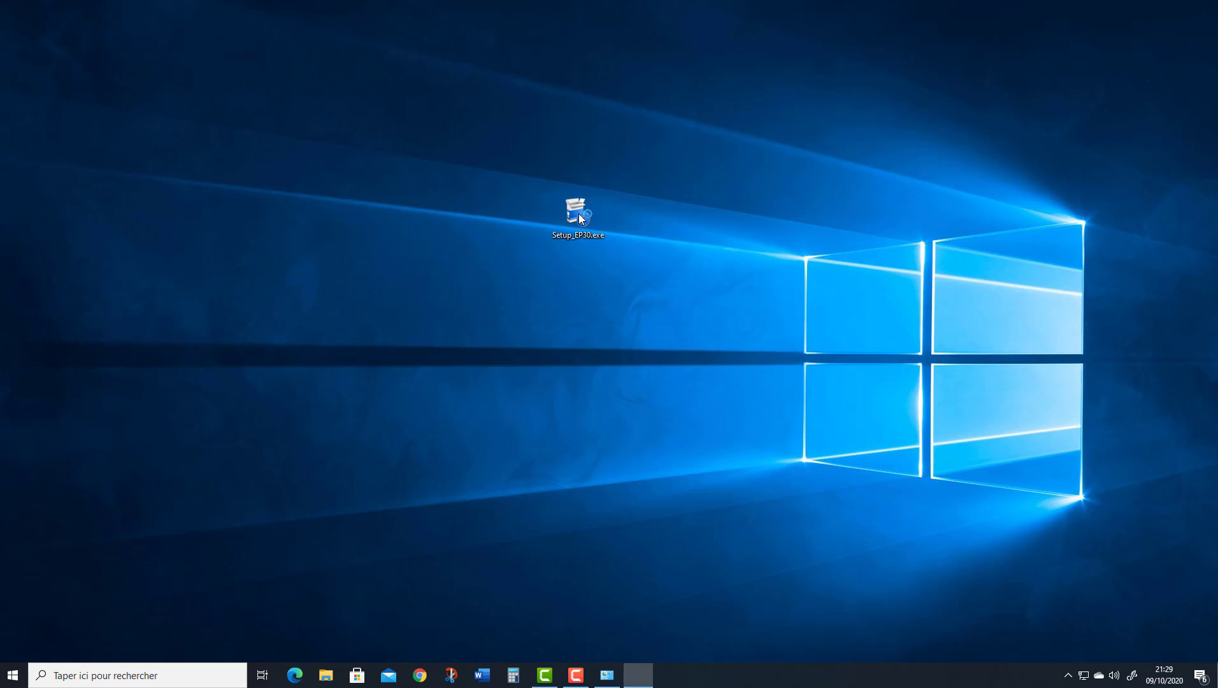
Accept the EduPython 3.0 licence agreement and install into the existing folder C:\EduPython
click(480, 413)
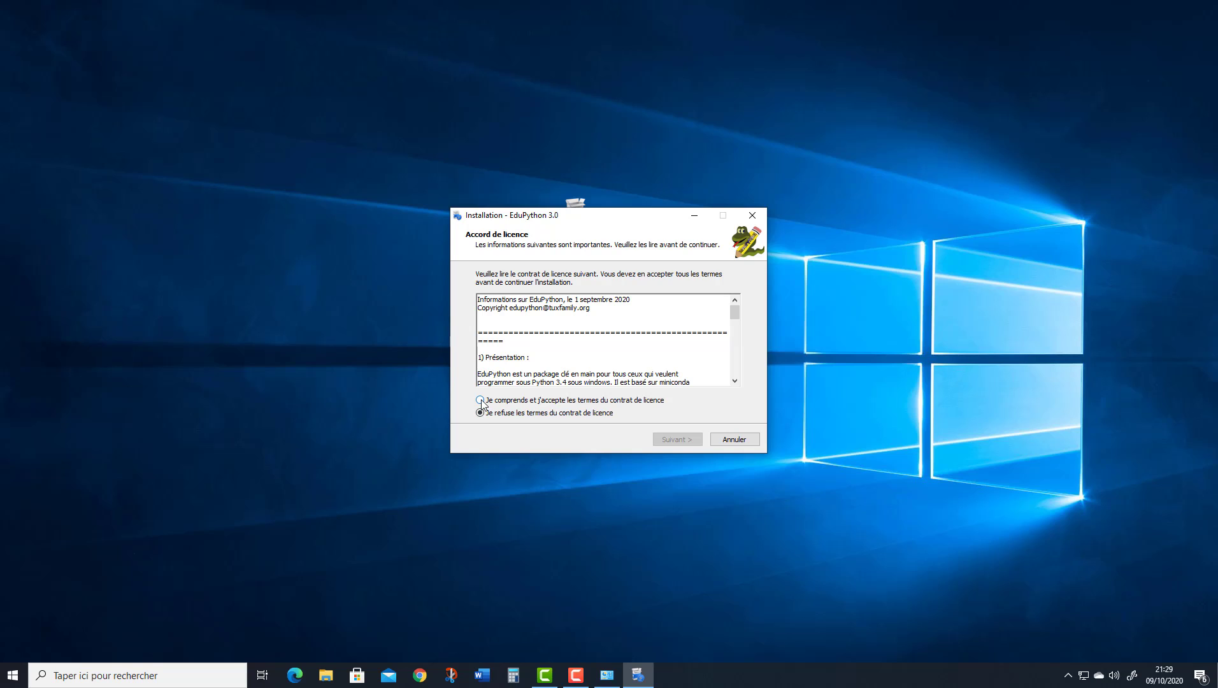
click(480, 400)
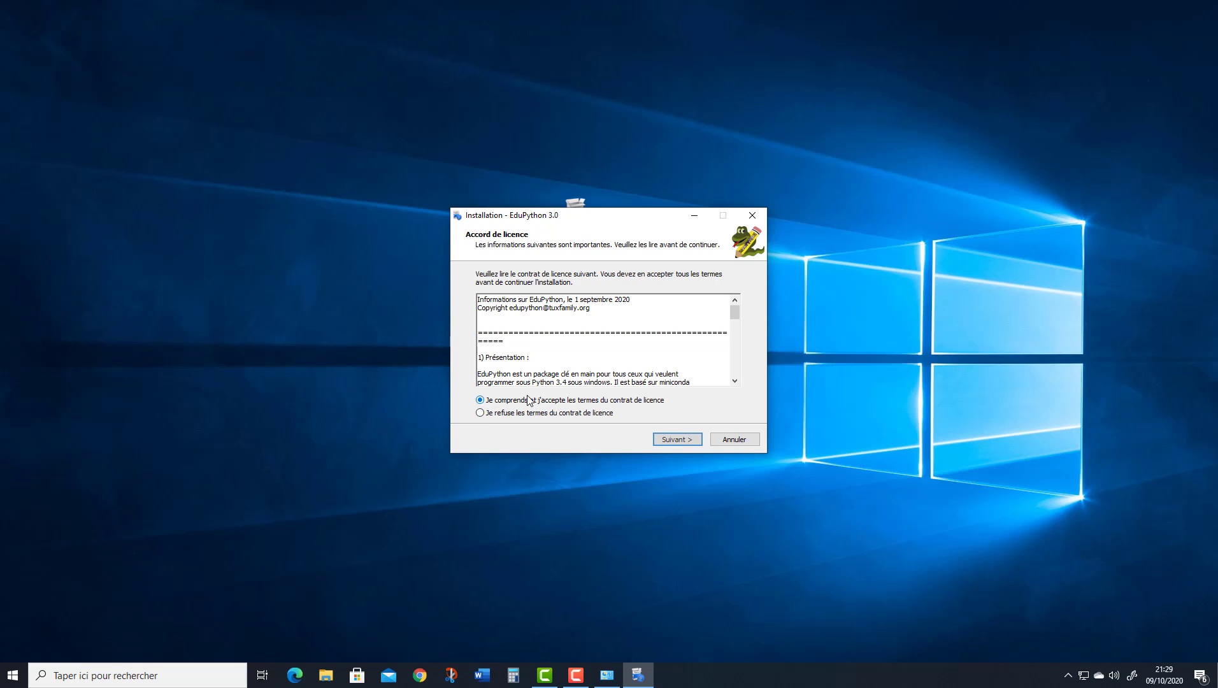
click(676, 439)
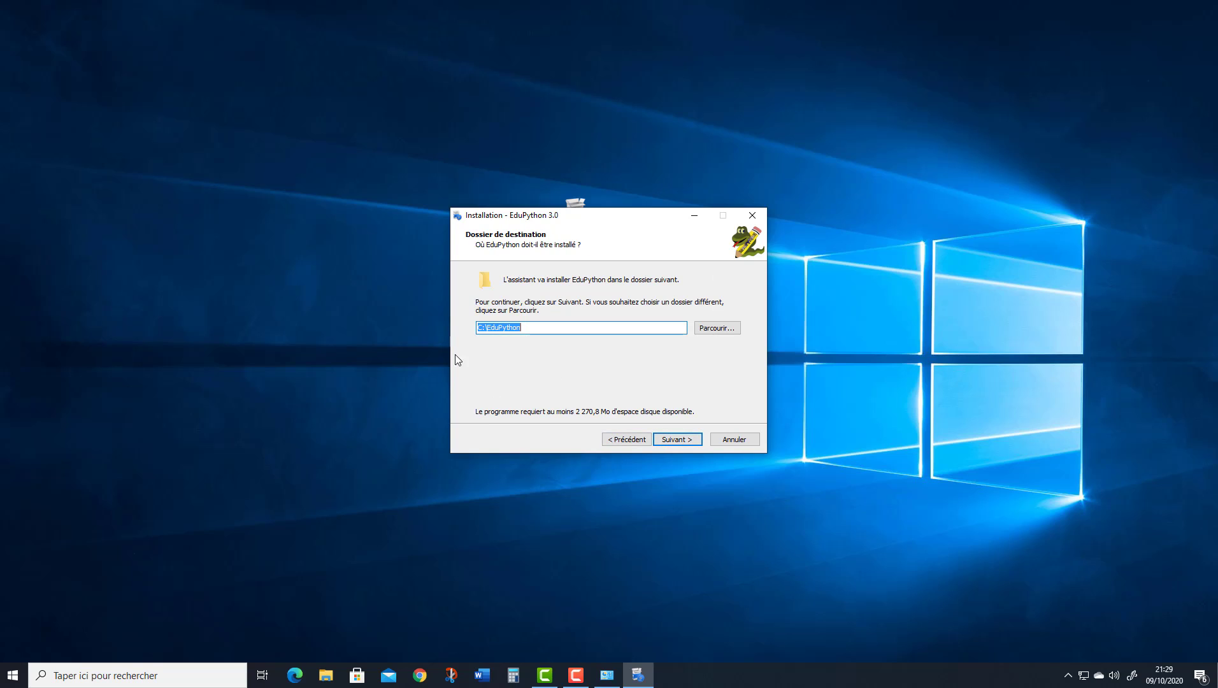
click(671, 442)
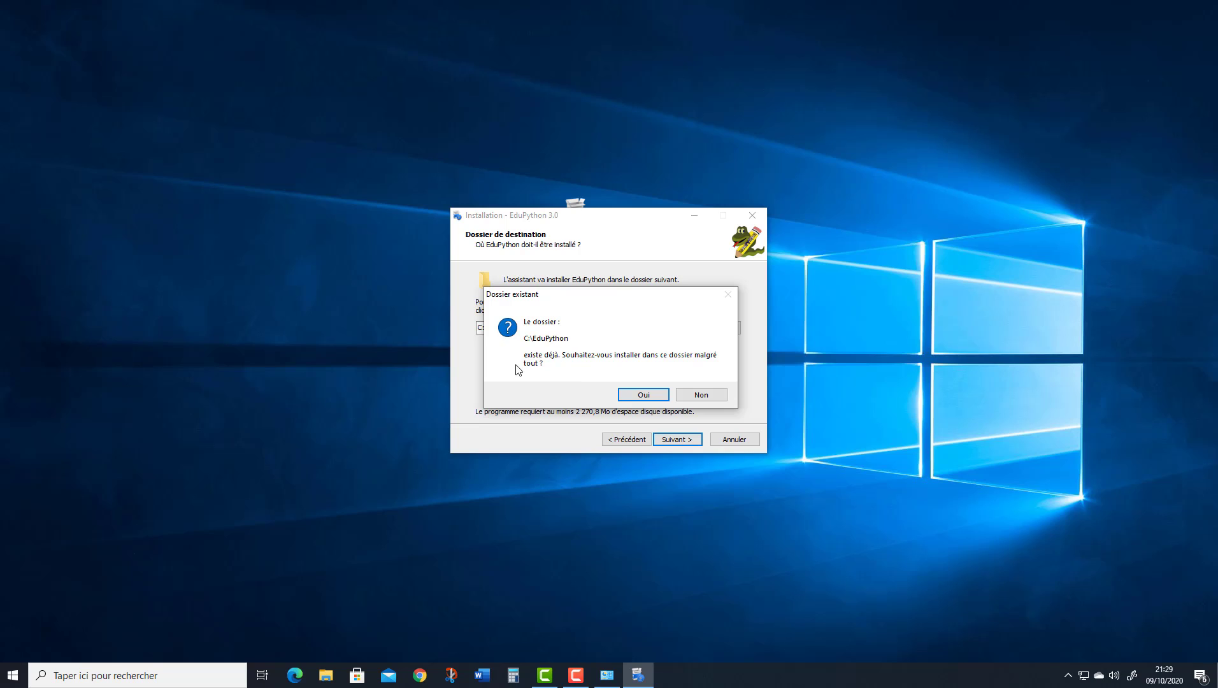
click(644, 395)
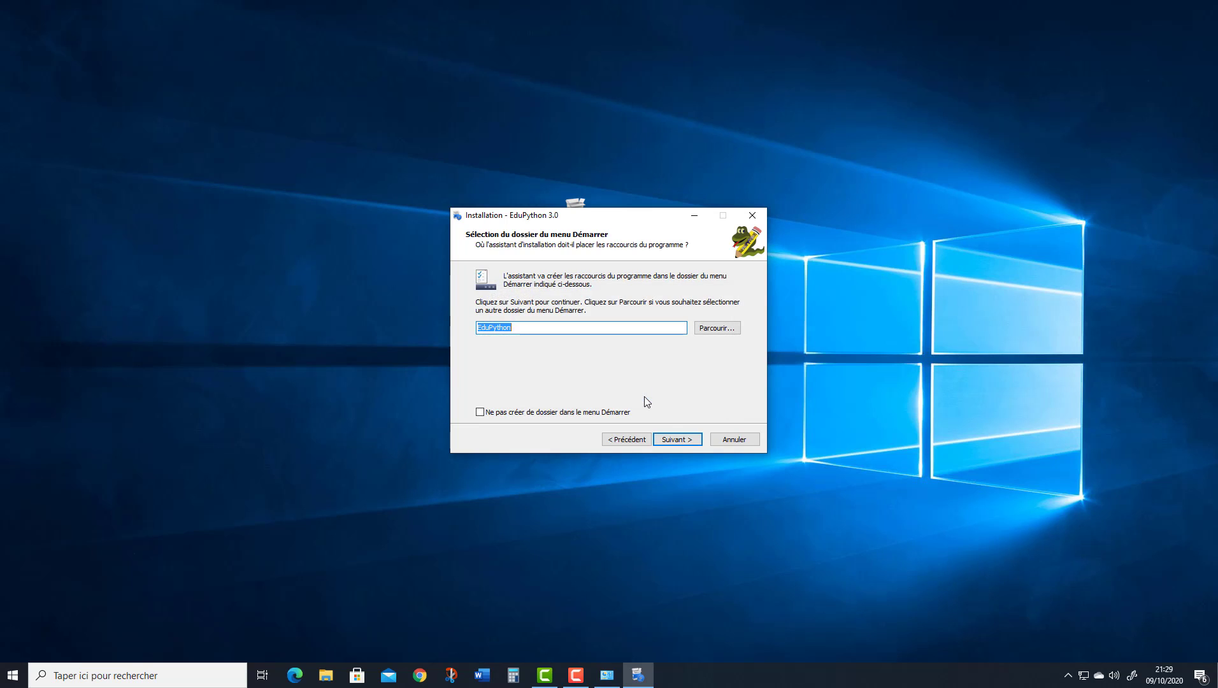
Install EduPython with the Start menu folder EduPython and no desktop icon, and launch it on finishing
click(673, 440)
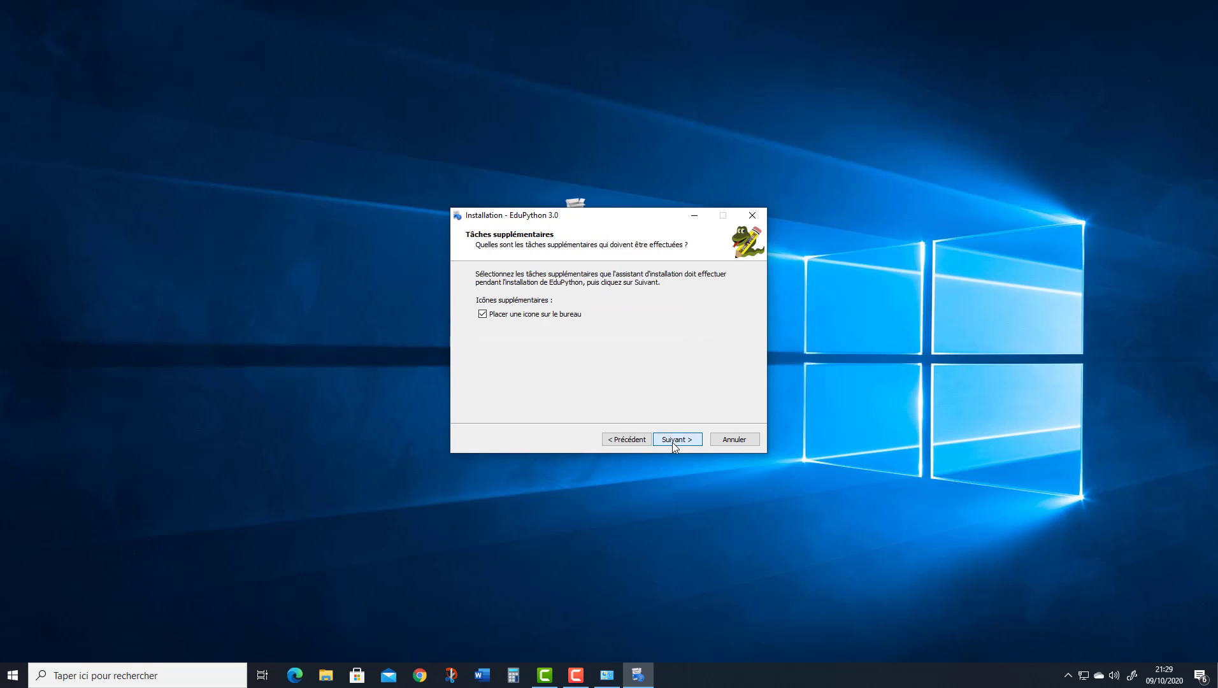
click(483, 314)
click(677, 440)
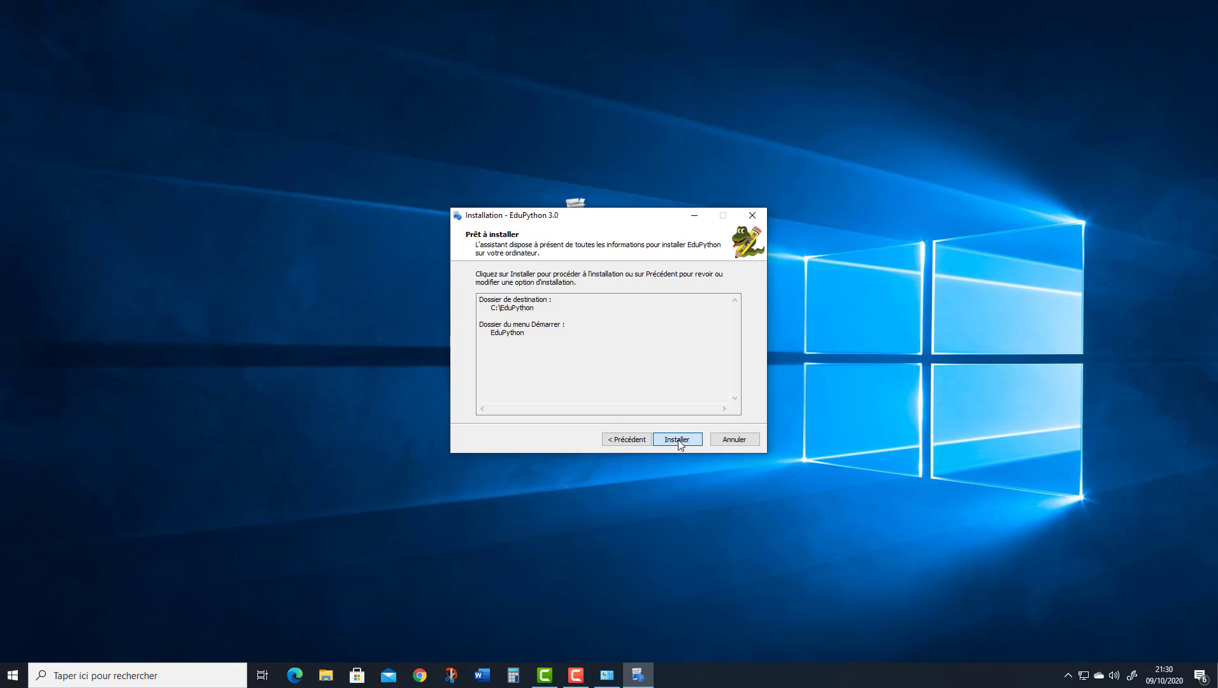
click(677, 440)
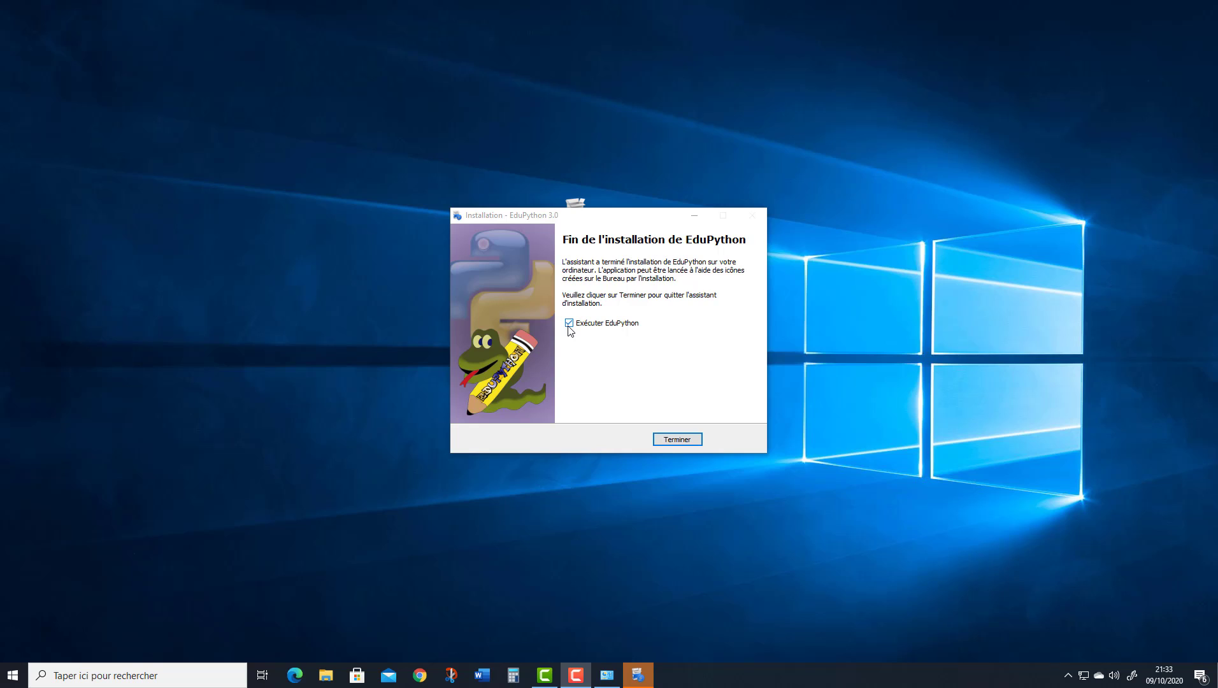
click(678, 439)
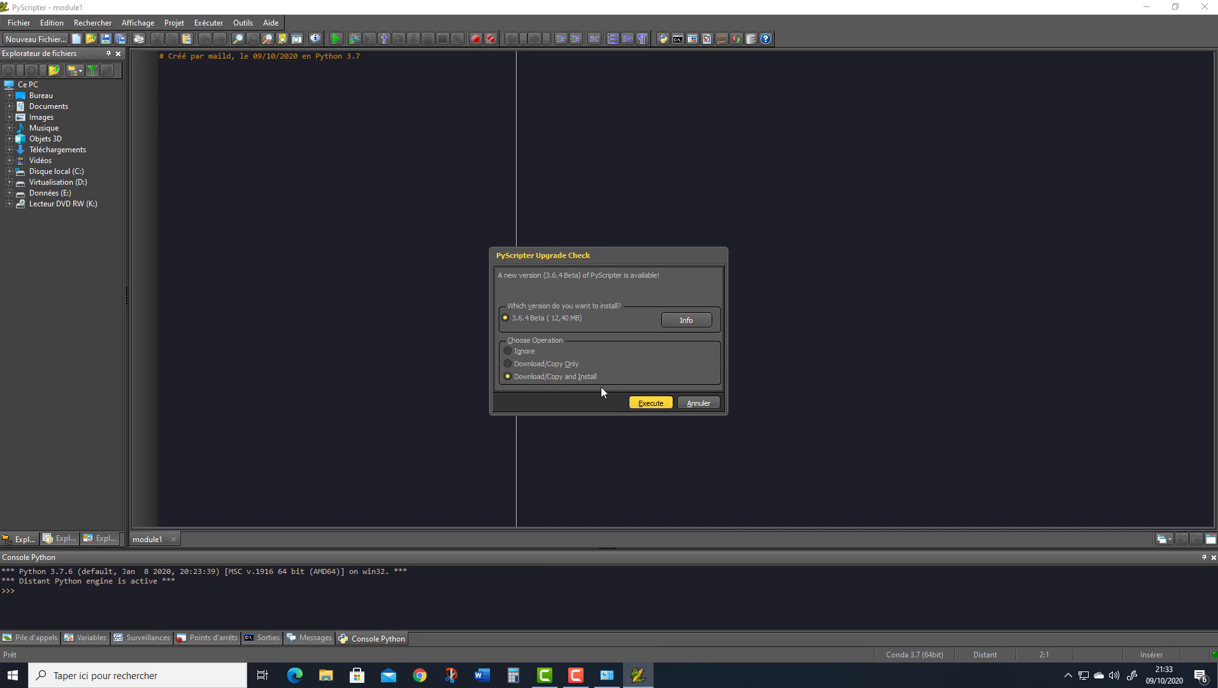
Download the PyScripter 3.6.4 Beta upgrade, close the editor to install it, and choose English as the setup language
click(651, 404)
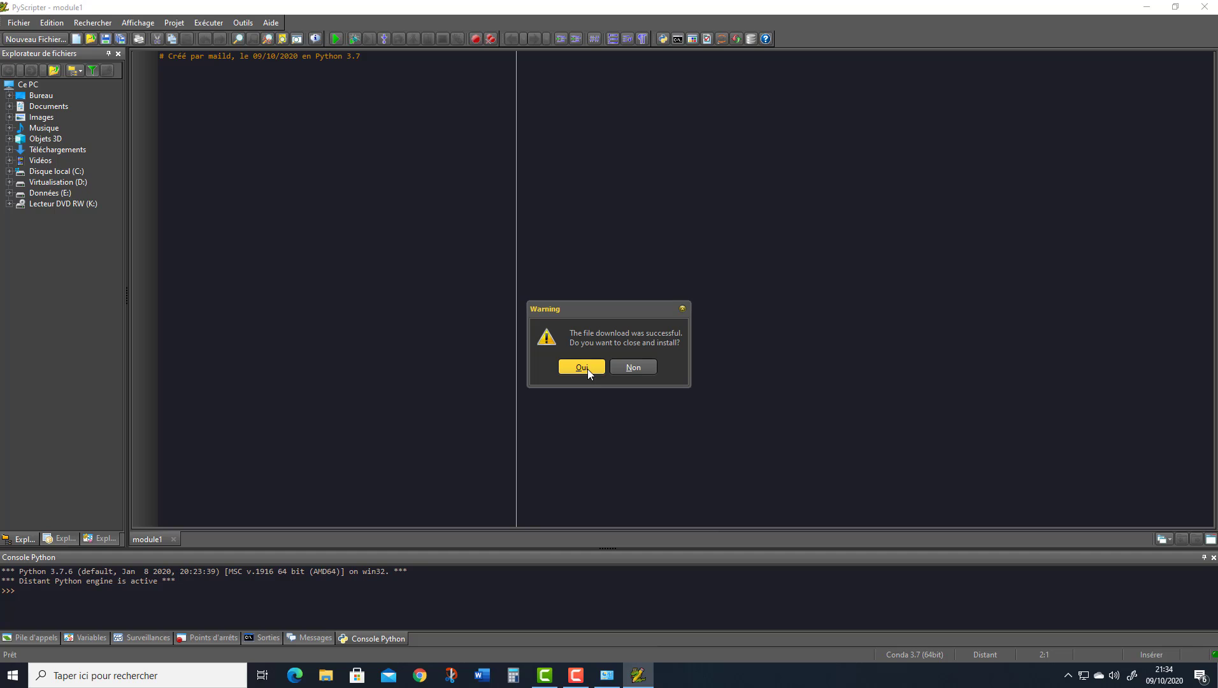
click(581, 367)
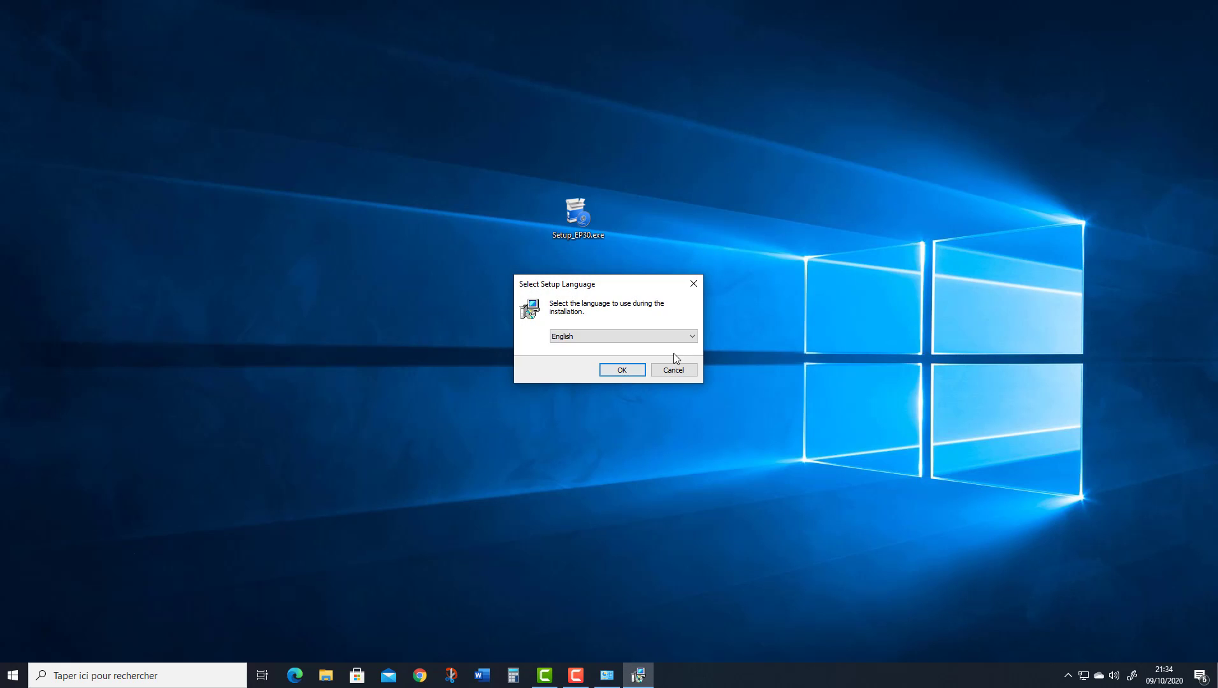
click(691, 337)
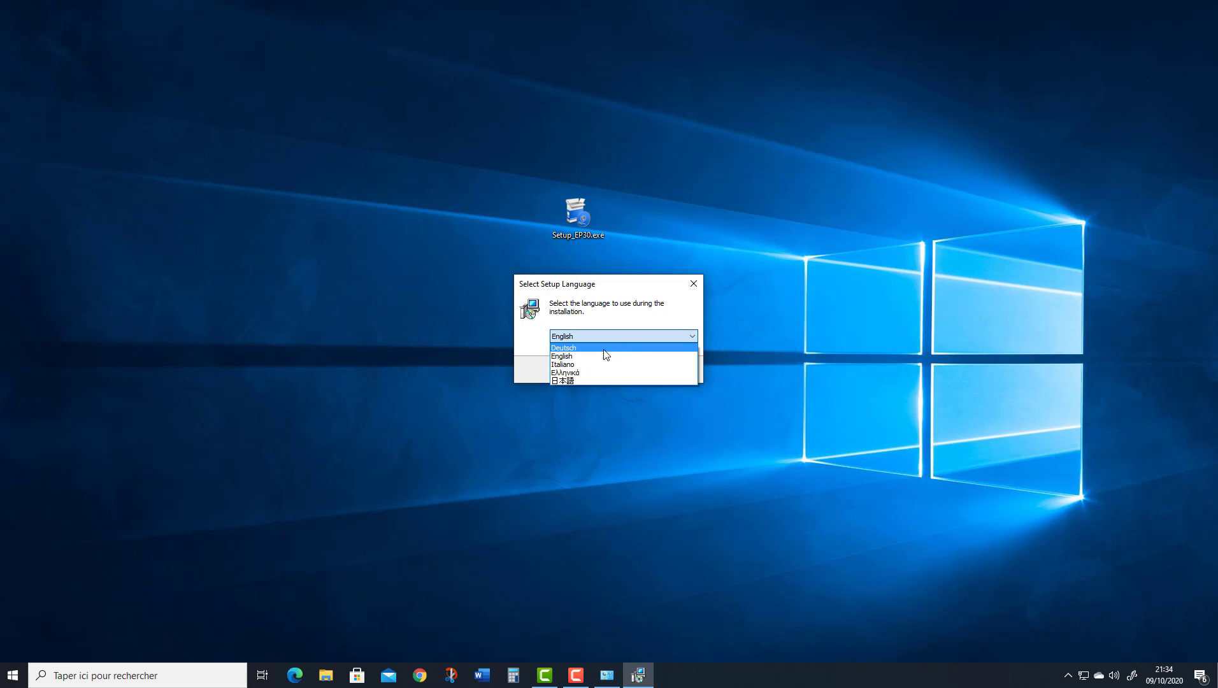
click(562, 360)
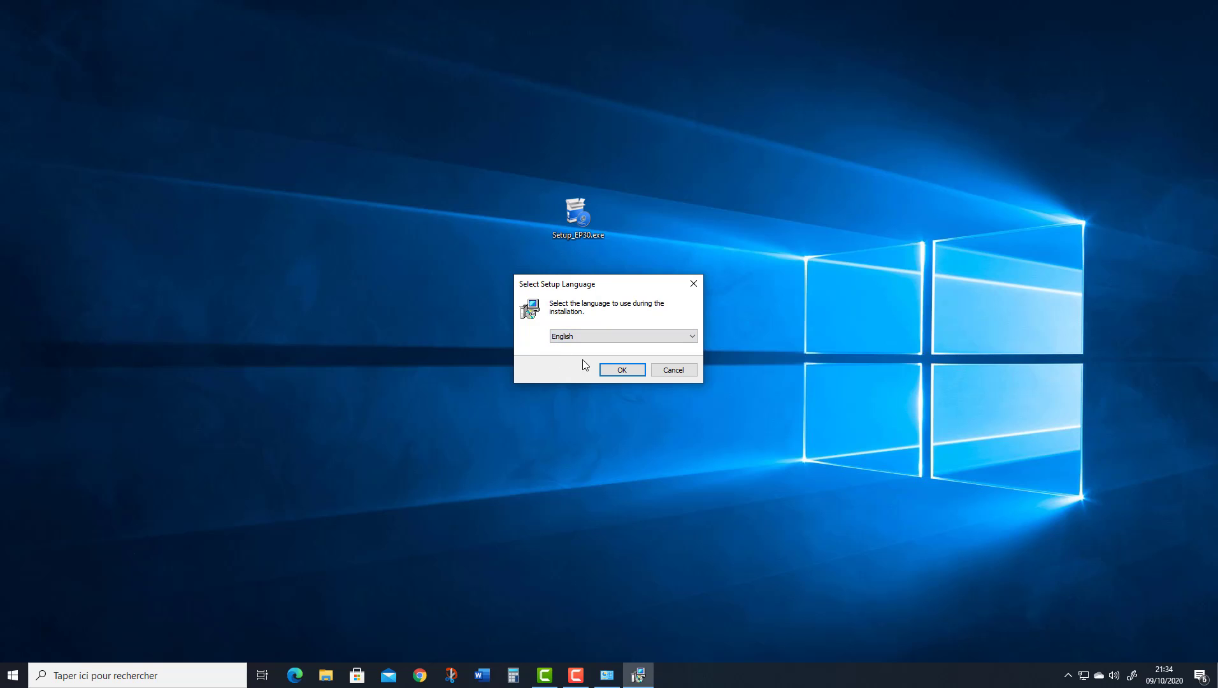
click(621, 371)
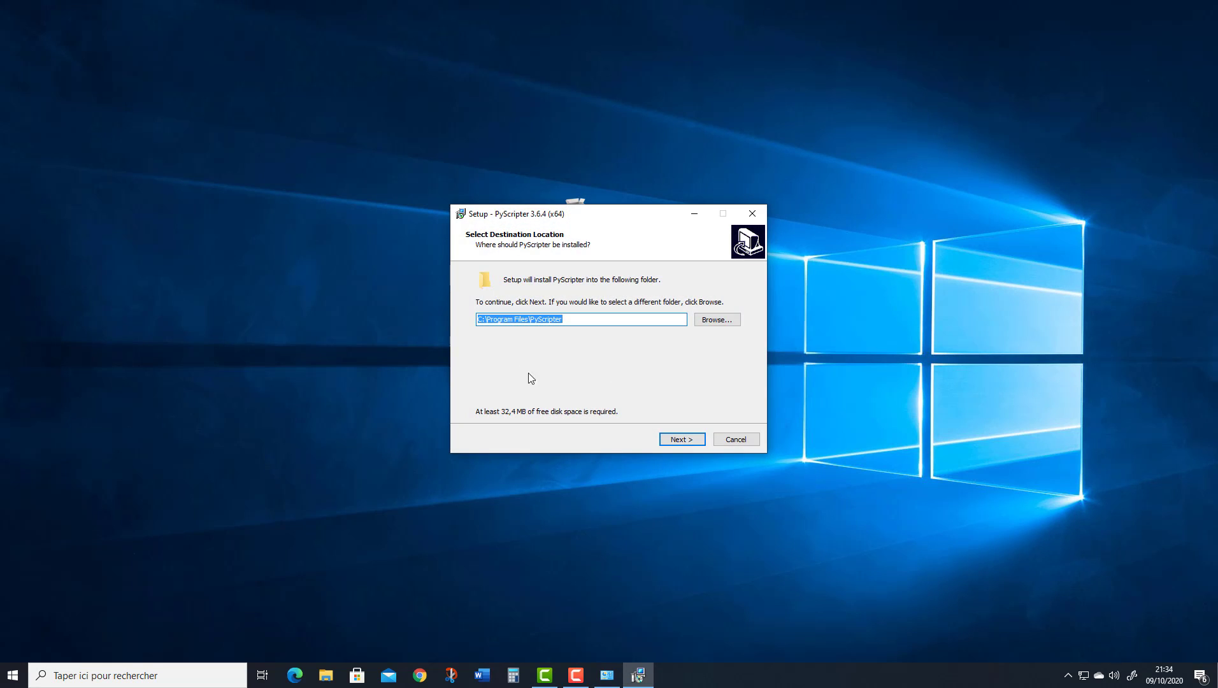
Install PyScripter into C:\Program Files\PyScripter with the Start menu folder PyScripter-x64 and the default tasks, and launch it on finishing
click(679, 440)
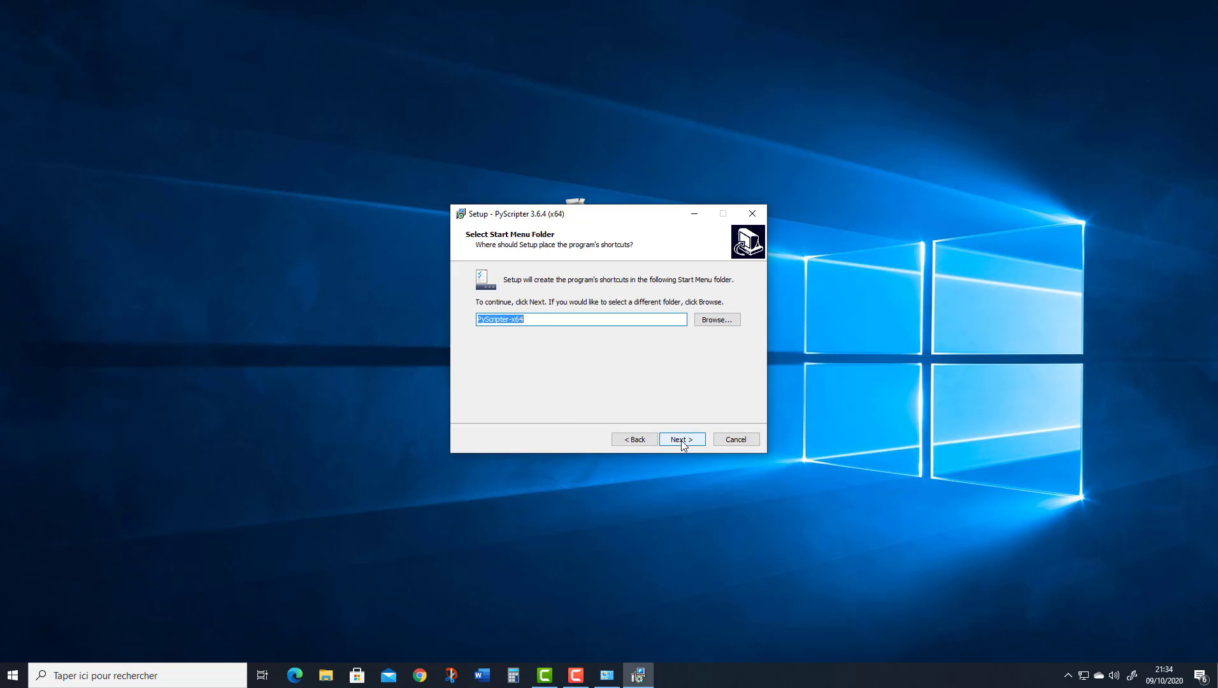
click(682, 441)
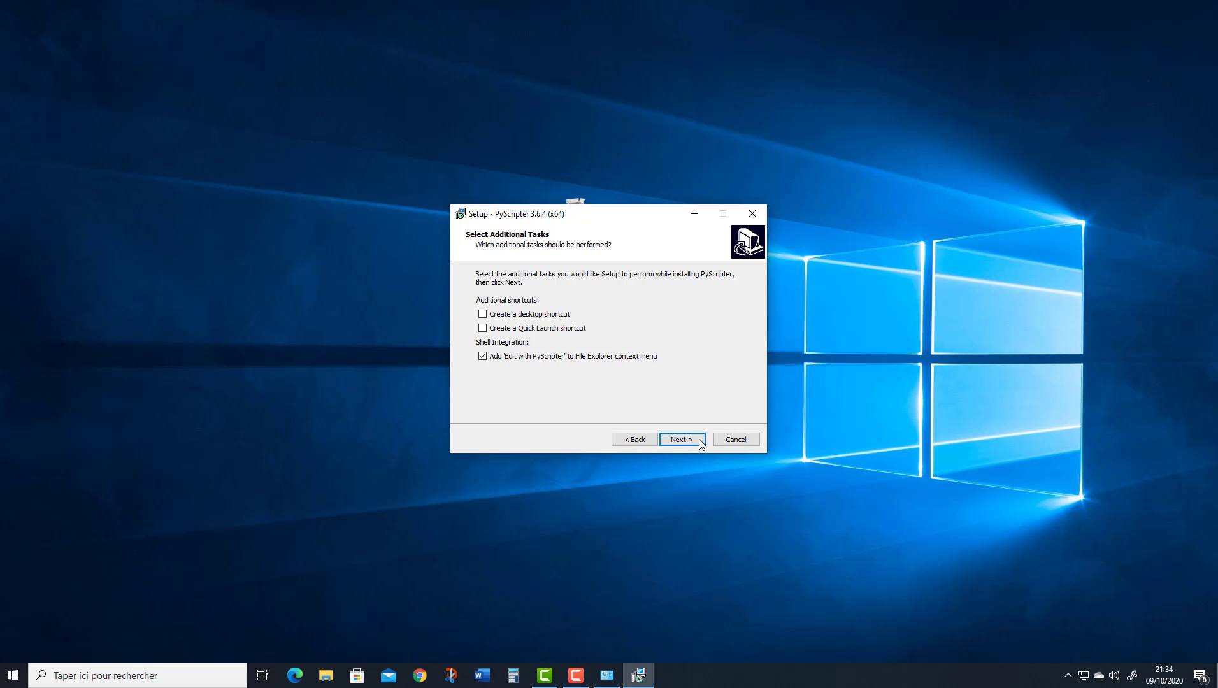
click(681, 439)
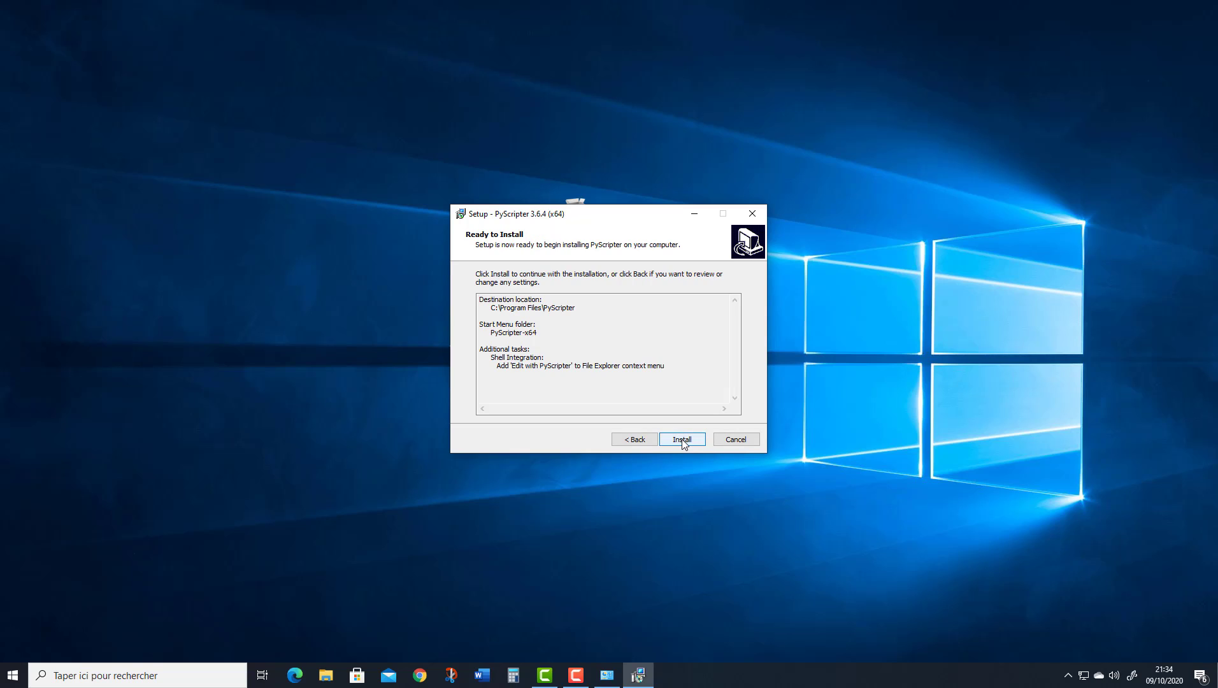
click(682, 439)
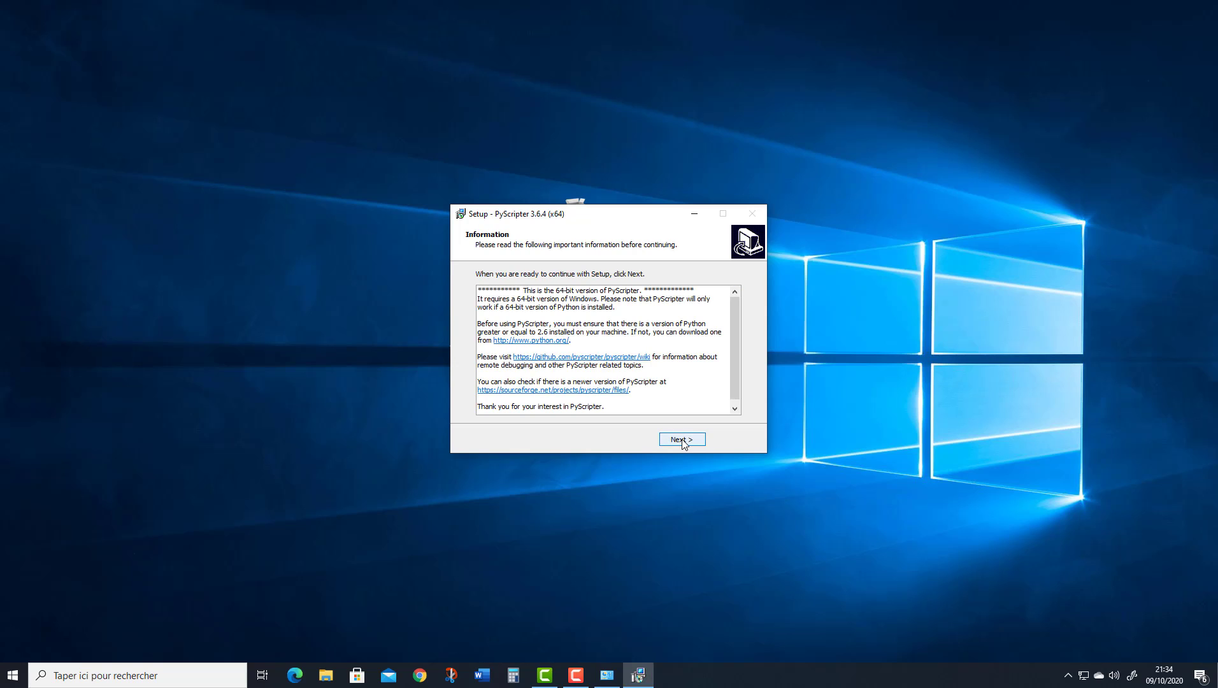
click(682, 439)
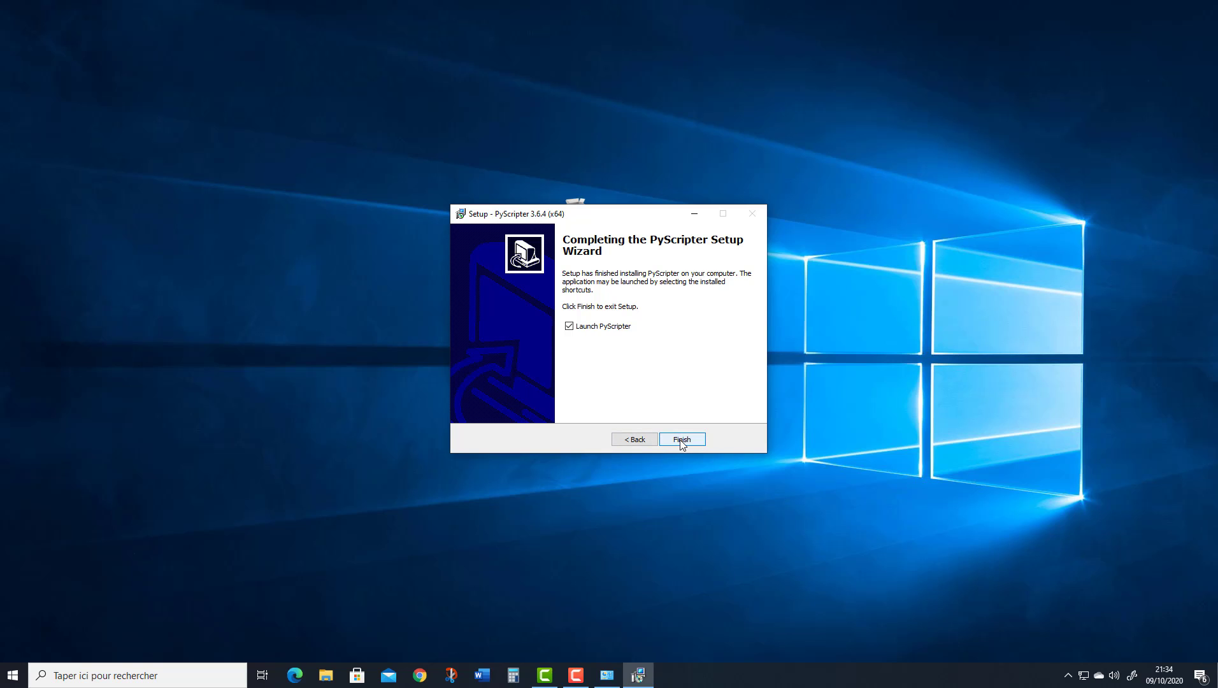
click(681, 439)
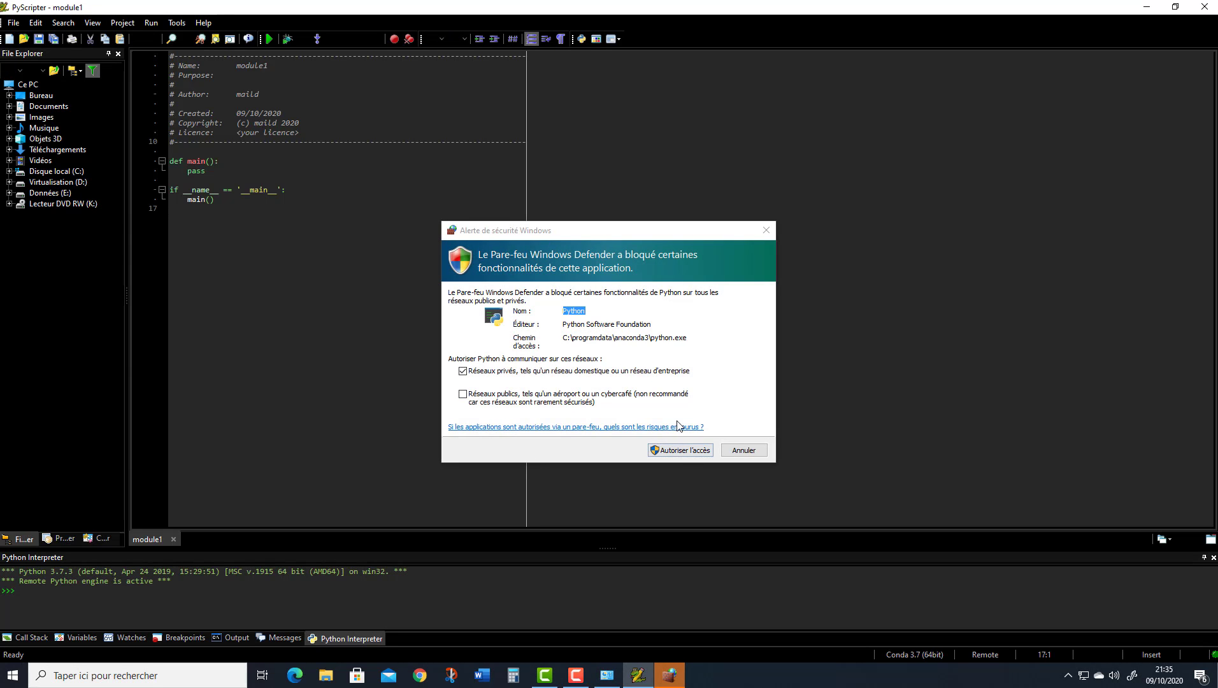
Allow Python through the Windows Defender firewall on private networks and close PyScripter
click(684, 452)
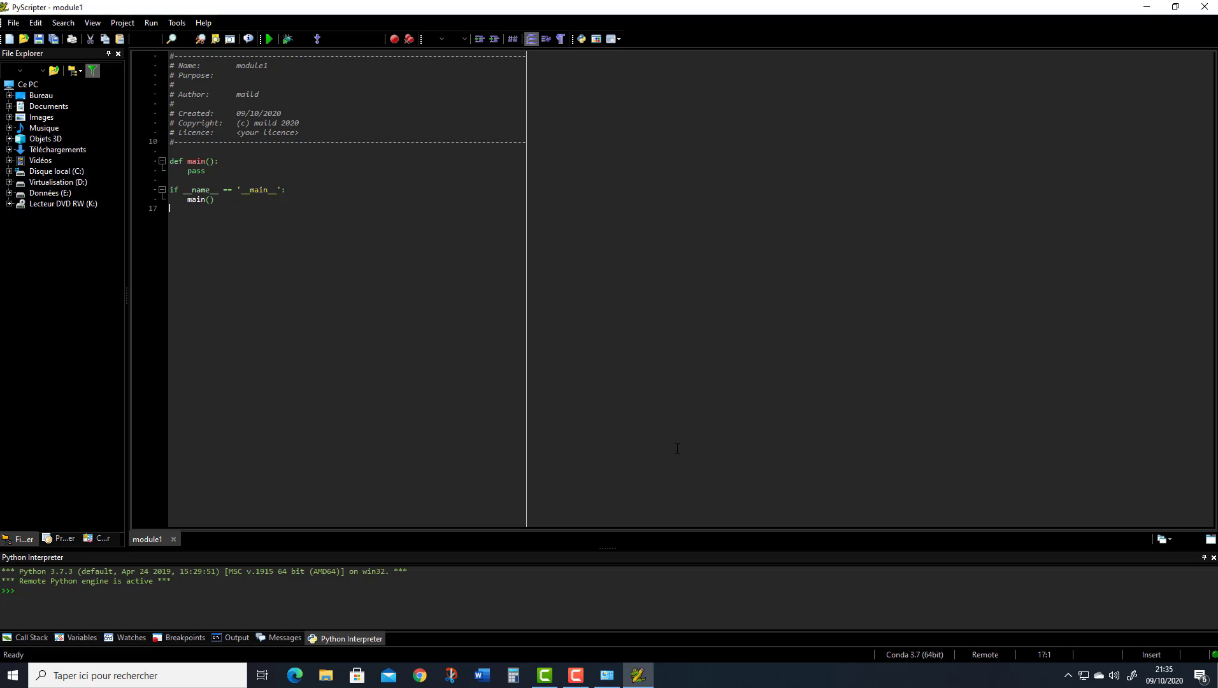
click(1203, 8)
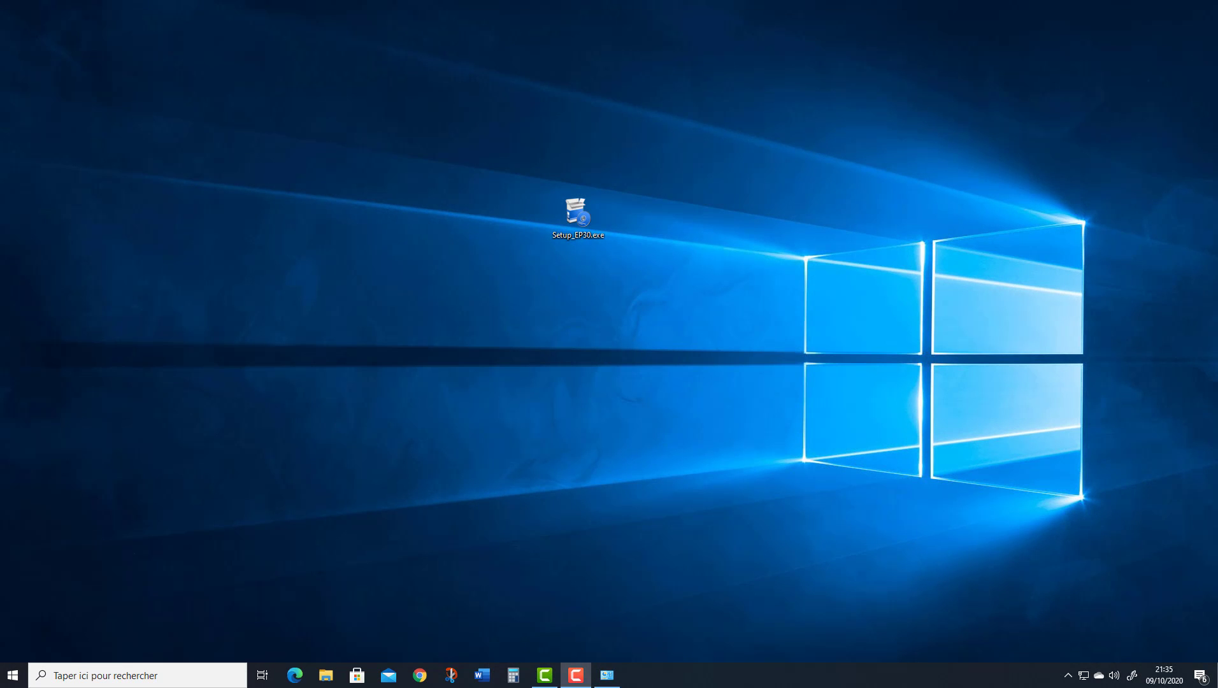